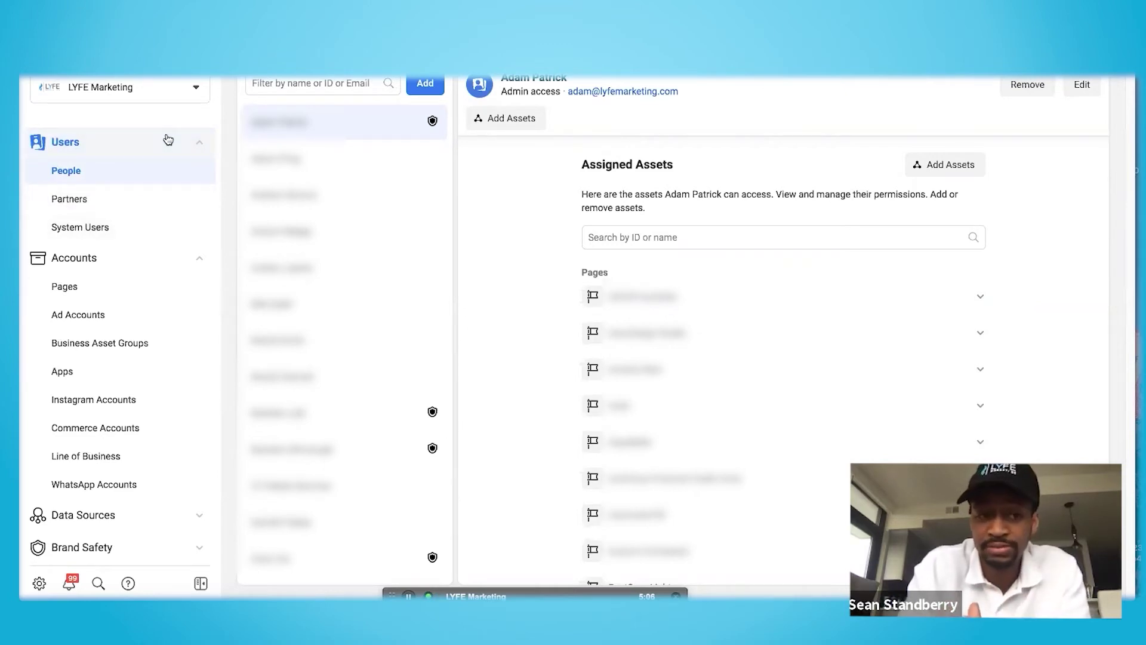
Add a new person to the business and enter the invitee's e-mail address
left_click(427, 85)
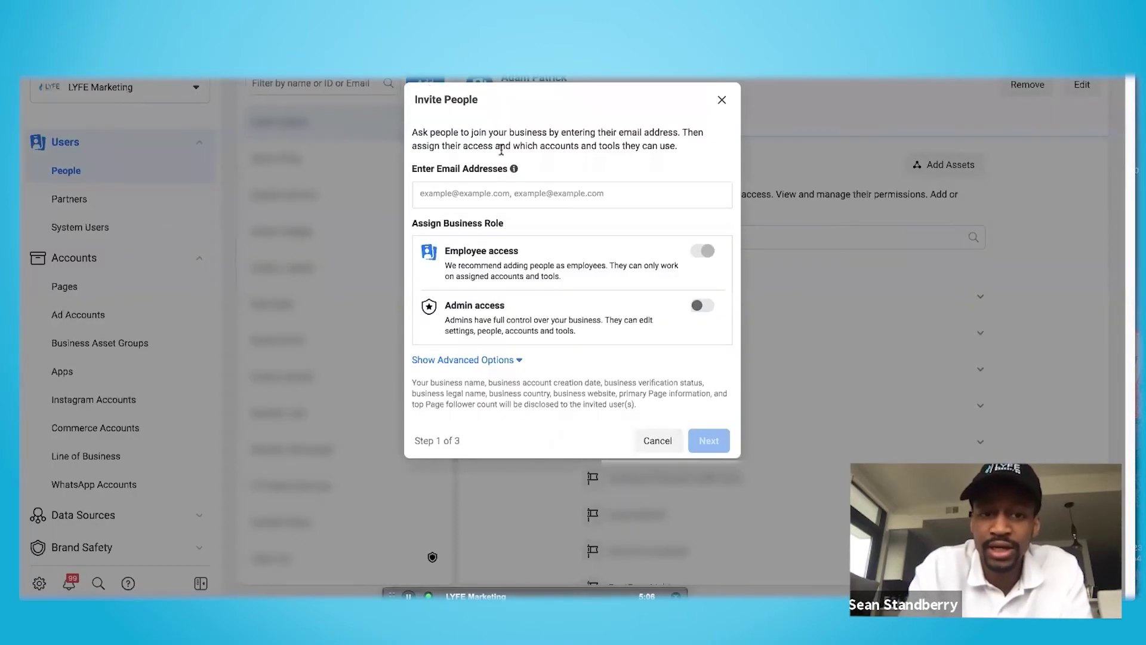
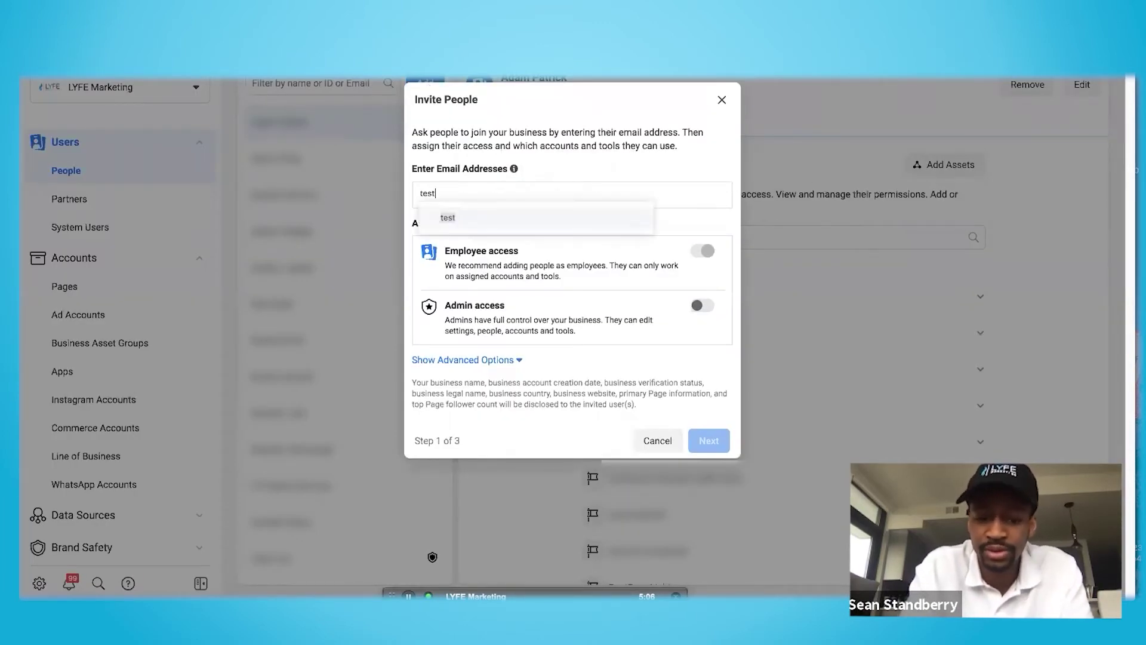
key("Return")
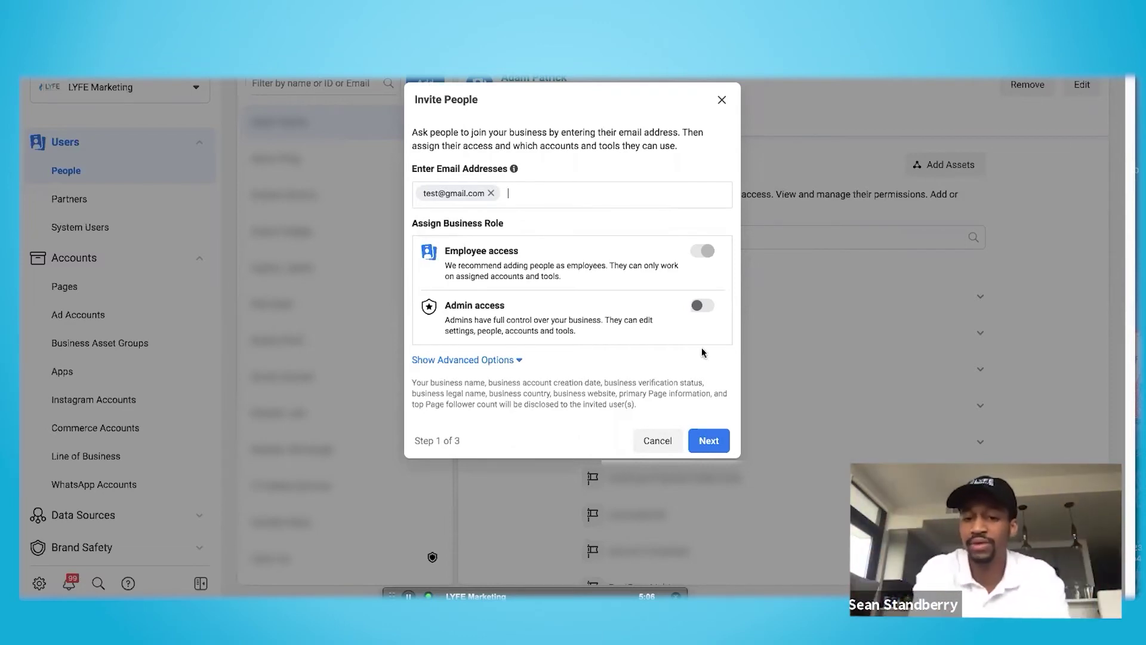
Select the first three Pages as assets to share with the invitee
left_click(710, 442)
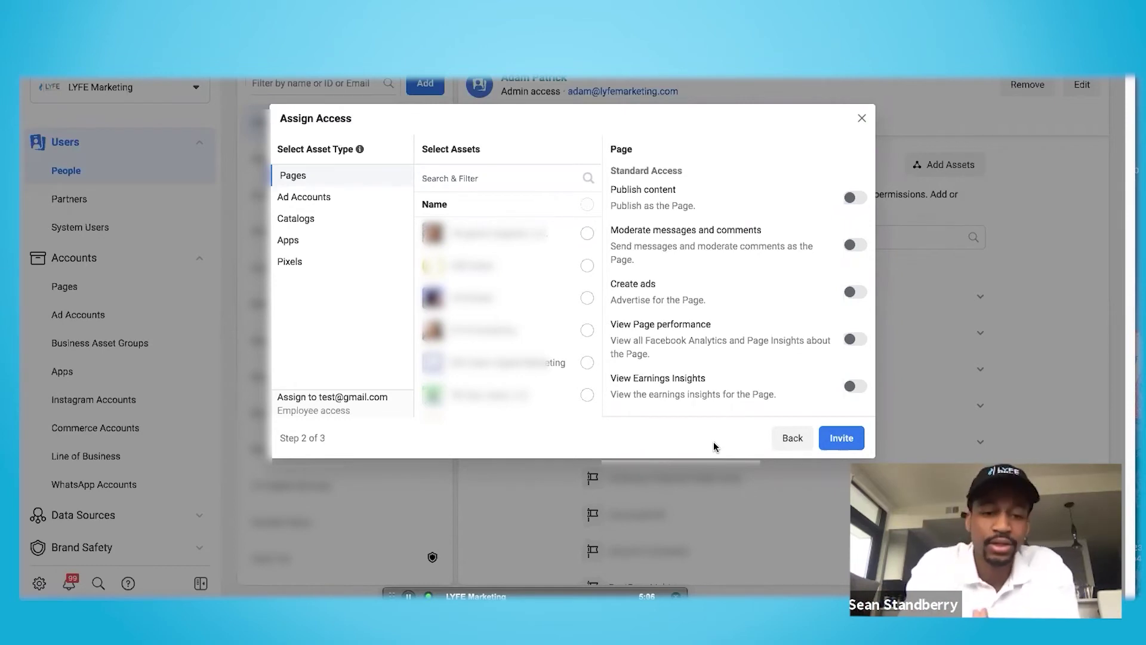
left_click(585, 236)
left_click(586, 266)
left_click(590, 300)
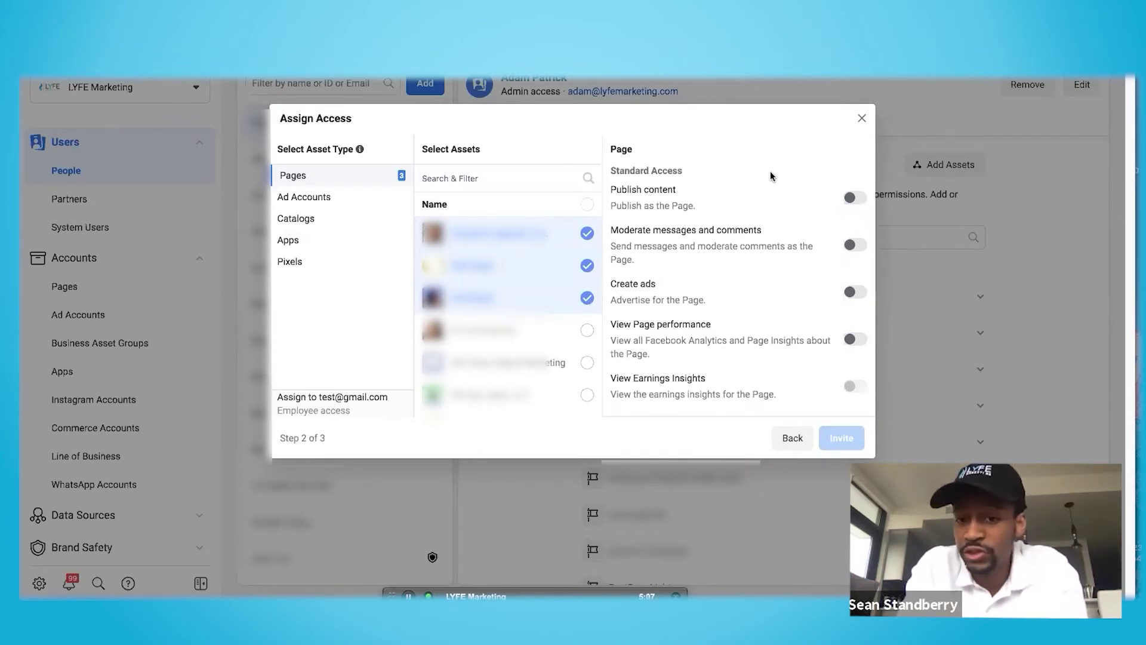
Grant view performance, create ads and publish content permissions on those three Pages
left_click(852, 340)
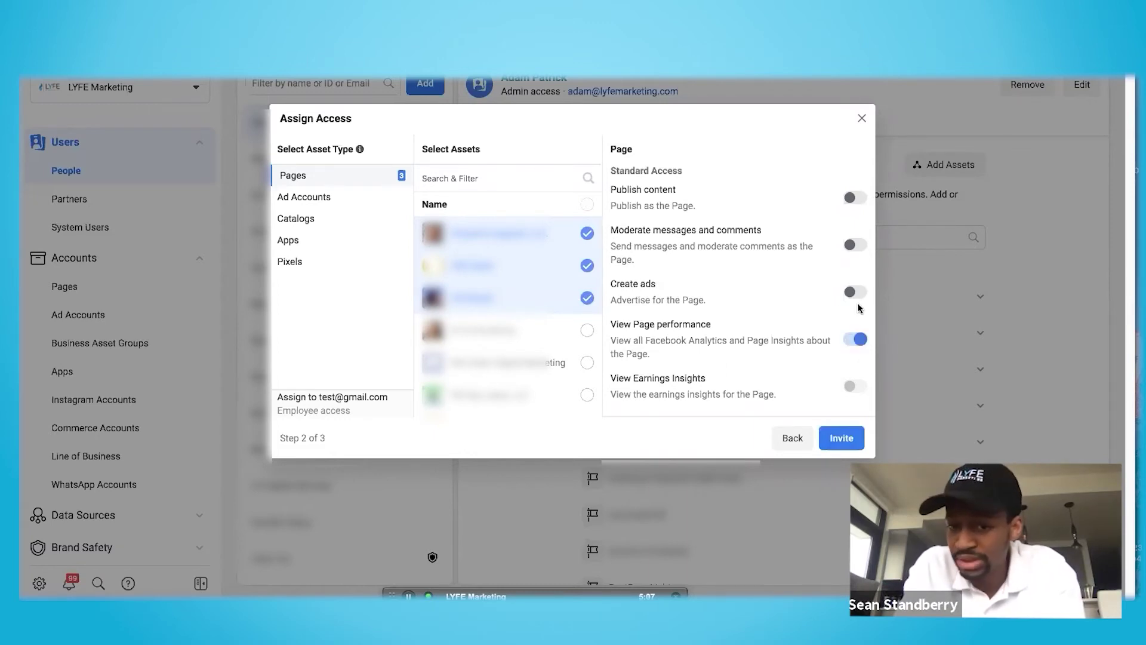
left_click(857, 292)
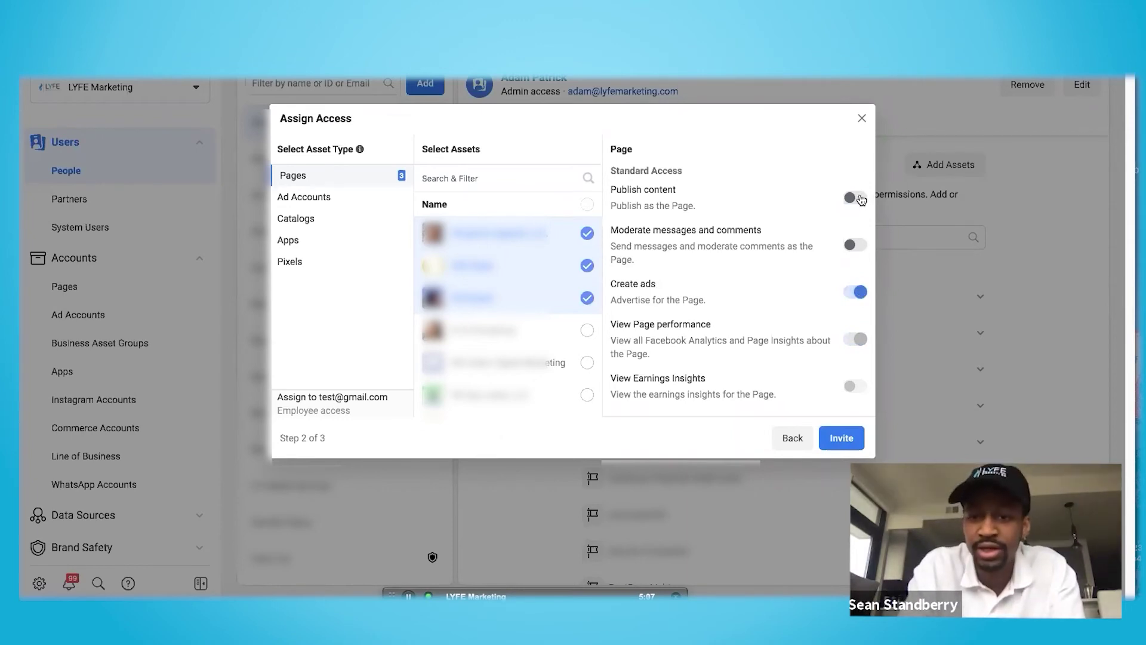
left_click(860, 198)
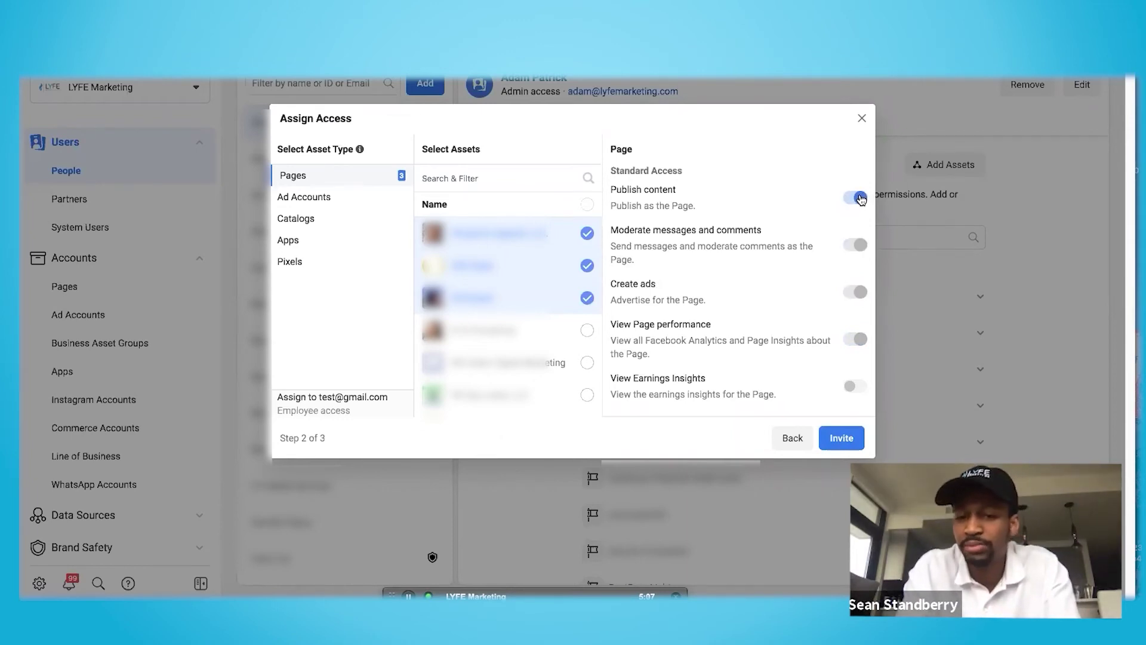
Switch to Ad Accounts and select the first three accounts to share
left_click(326, 202)
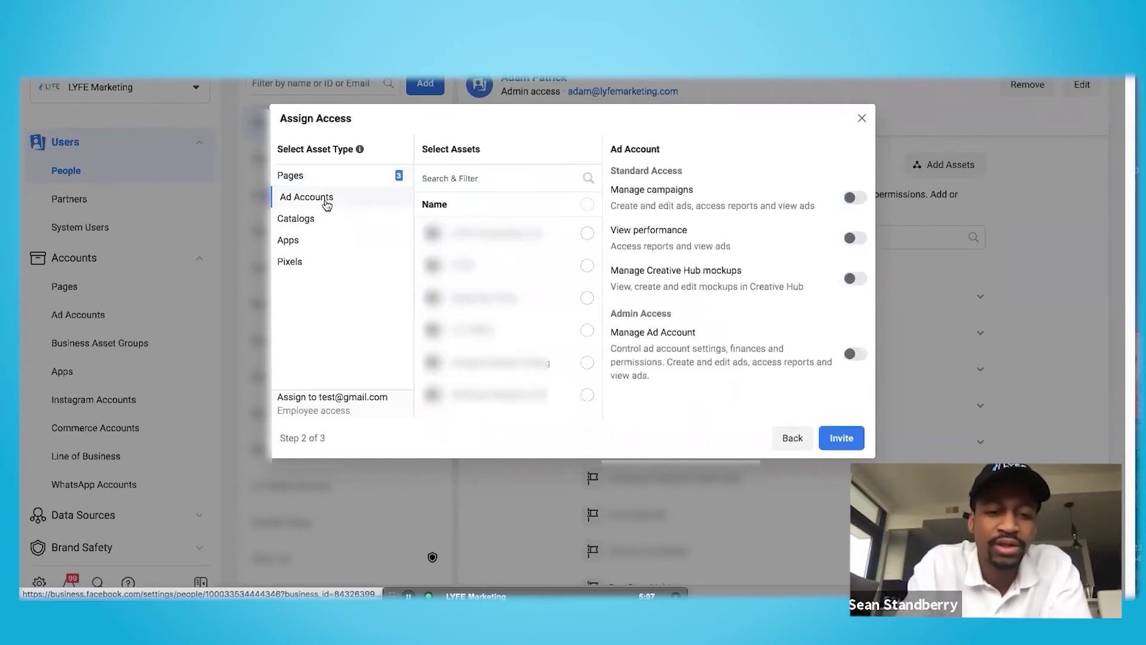
left_click(587, 234)
left_click(588, 266)
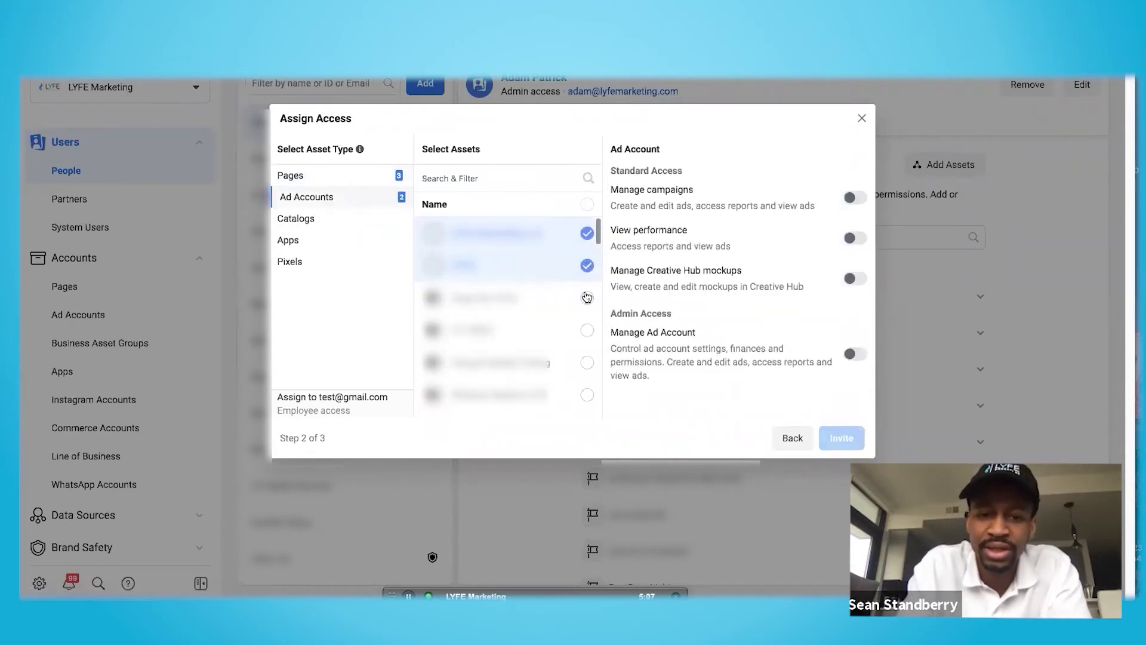
left_click(587, 298)
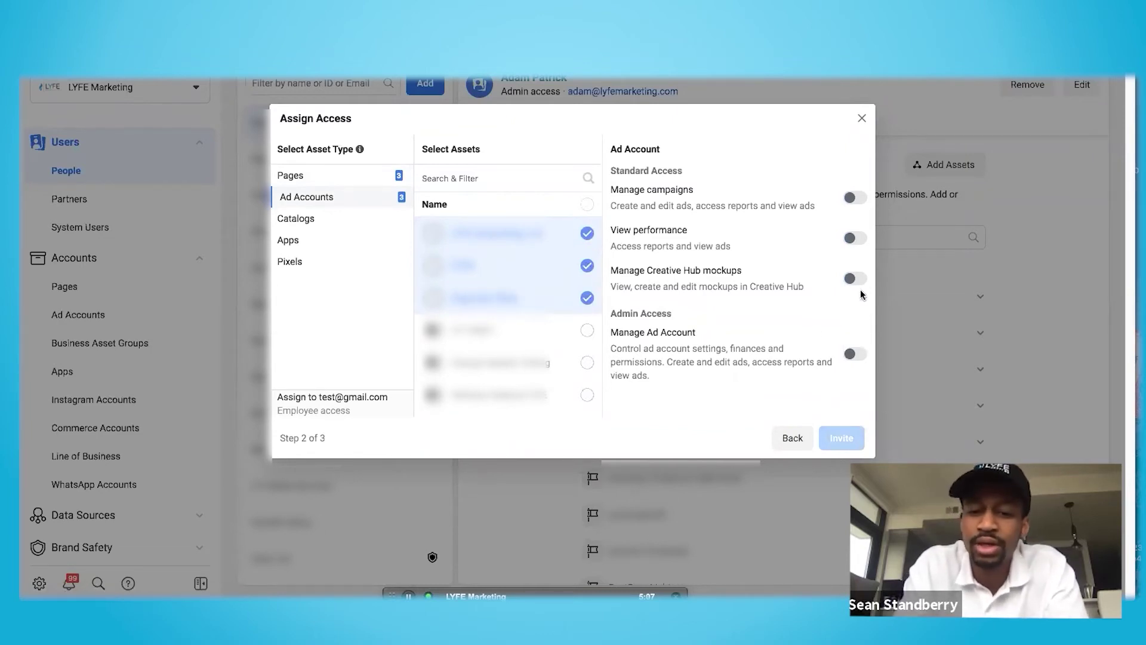
Allow viewing performance and managing campaigns on those ad accounts, then close the dialog
left_click(856, 239)
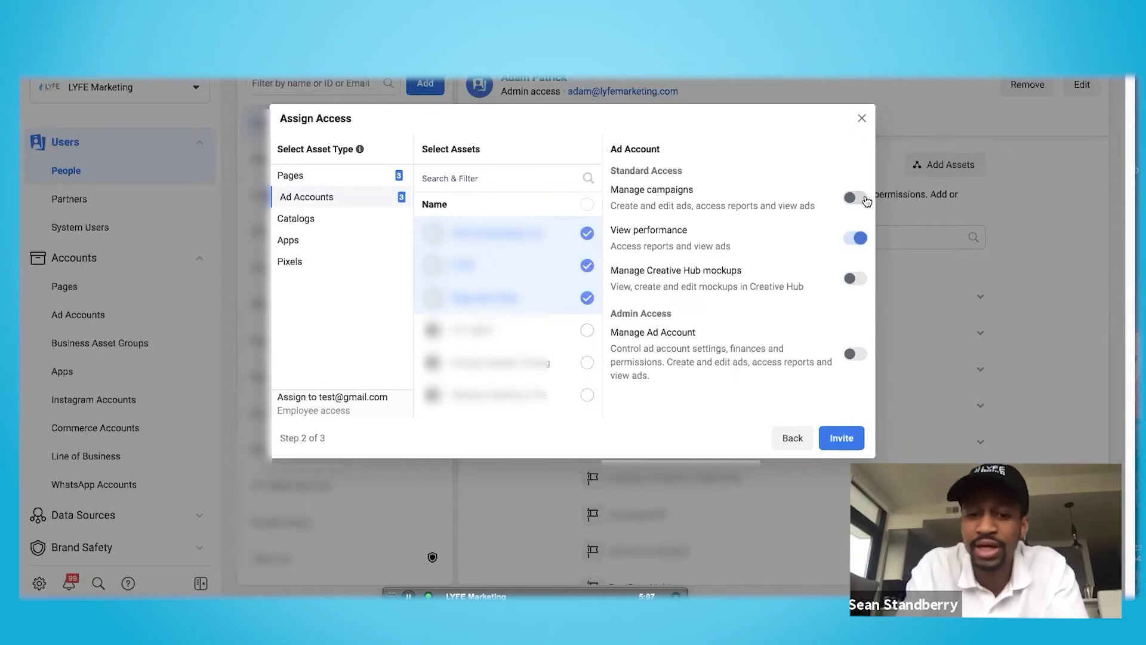
left_click(863, 199)
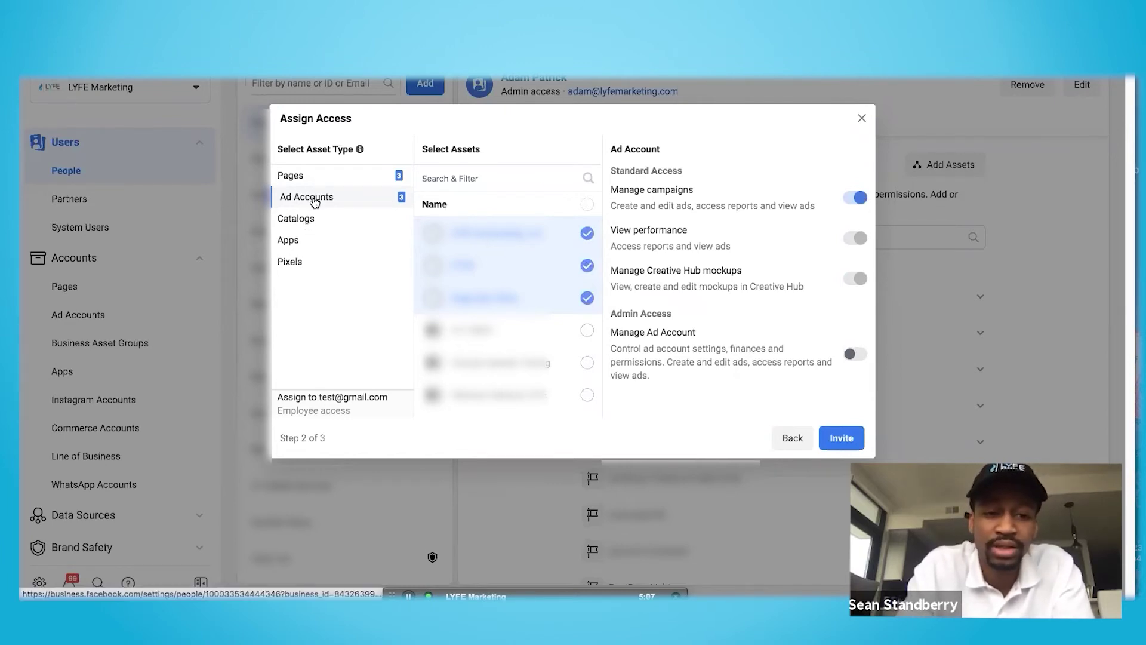
left_click(862, 118)
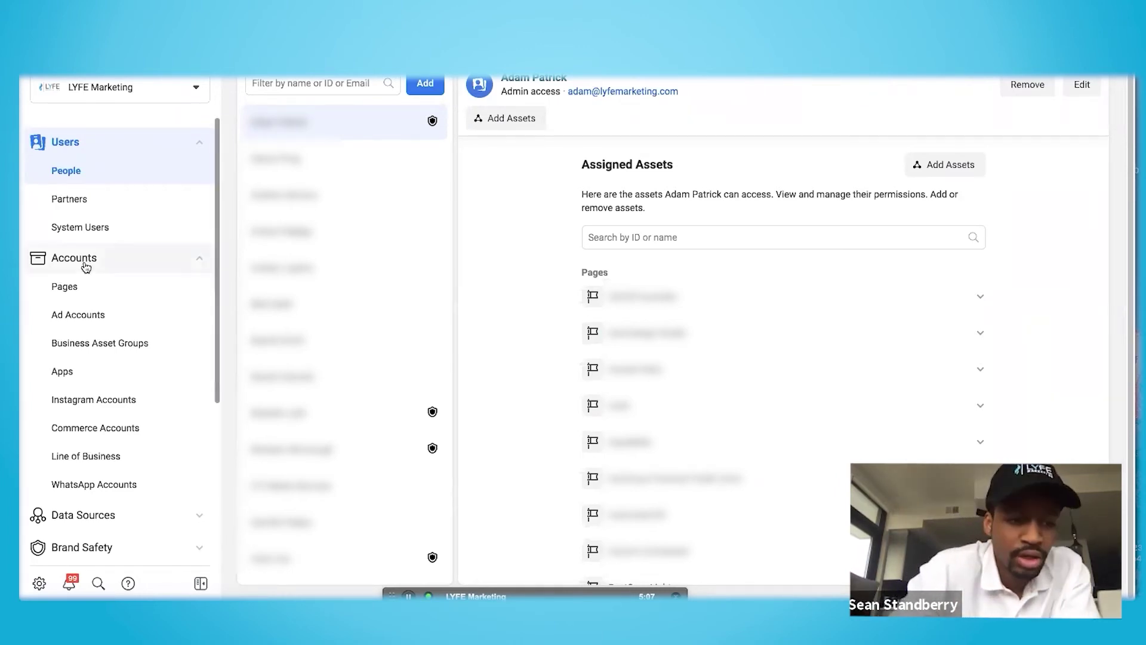
Show the business's Pages list from the Accounts sidebar
left_click(74, 291)
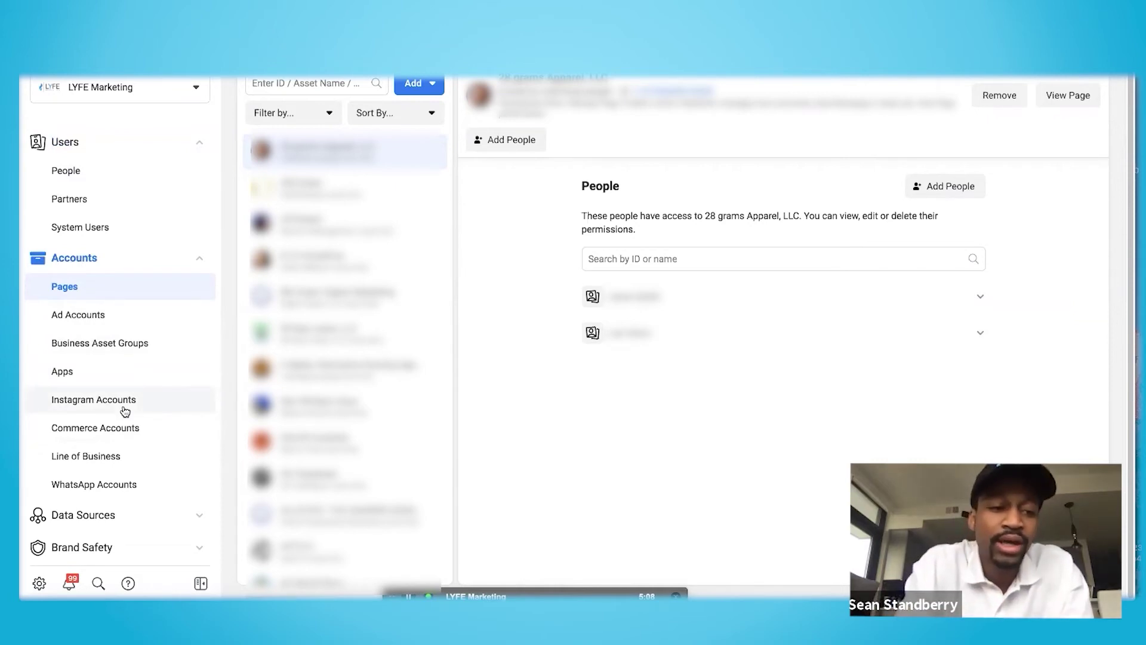
Review the Add options for Pages, then switch to the Ad Accounts section
left_click(421, 85)
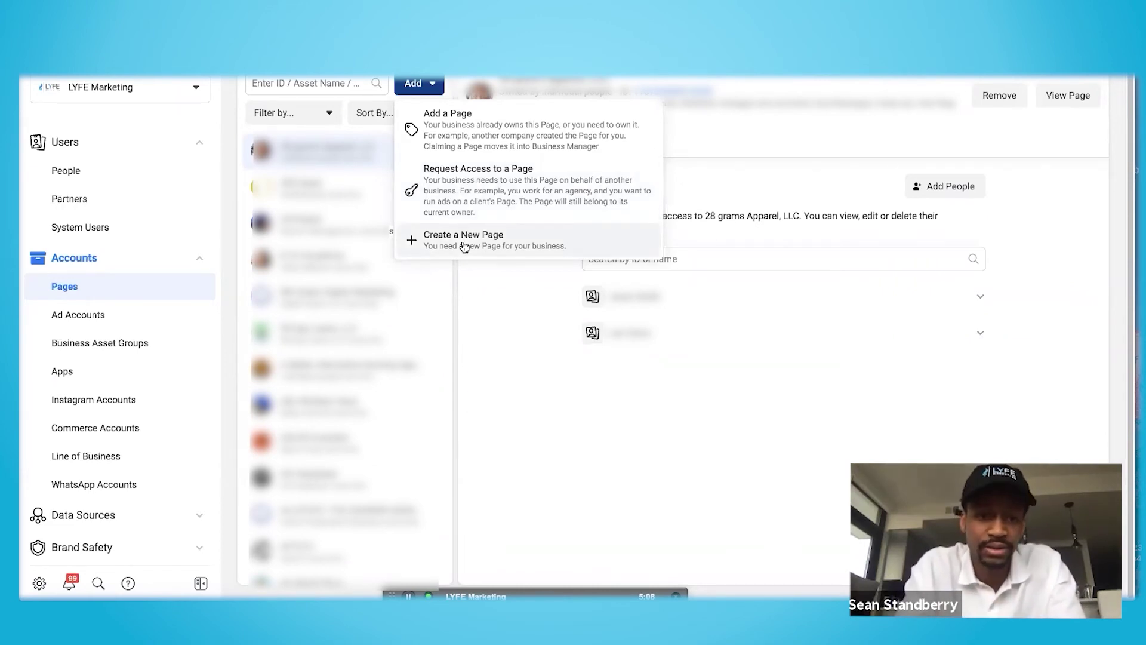
left_click(86, 314)
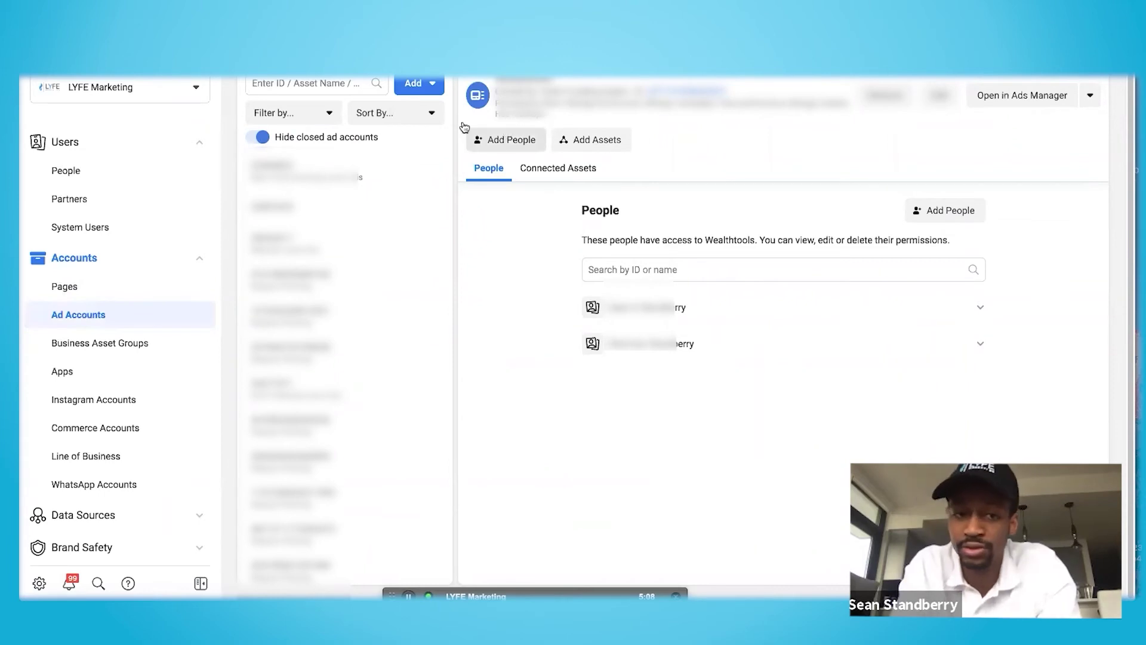
Review the options for adding an ad account, then dismiss them
left_click(419, 84)
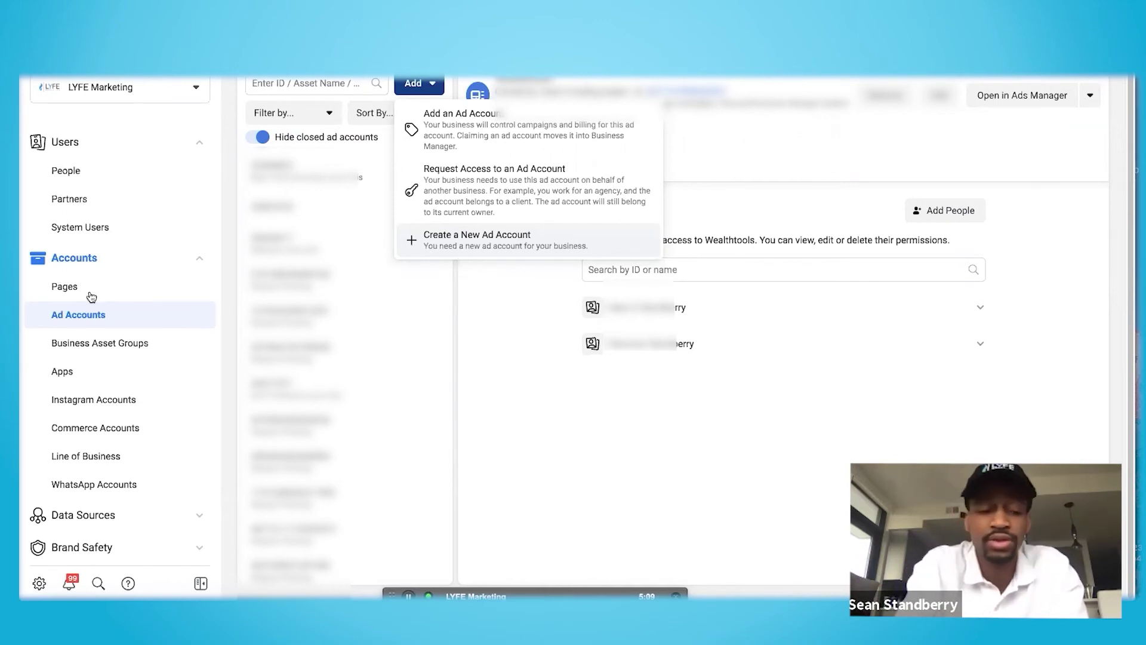
scroll(93, 400, "down", 1)
scroll(92, 402, "up", 1)
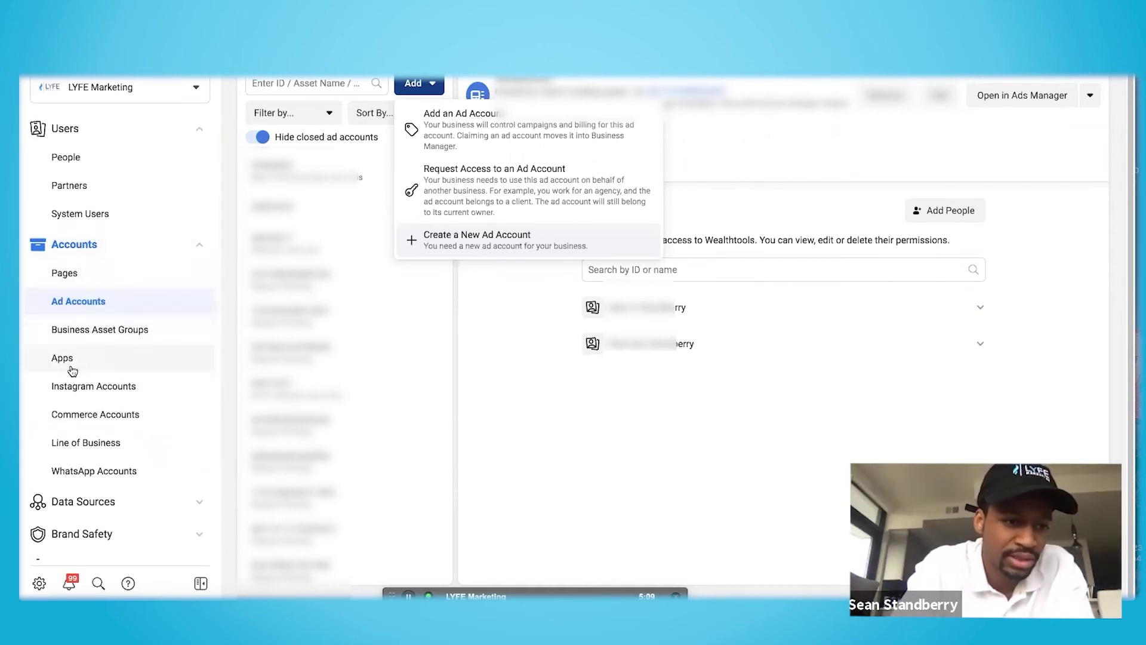
scroll(82, 440, "down", 1)
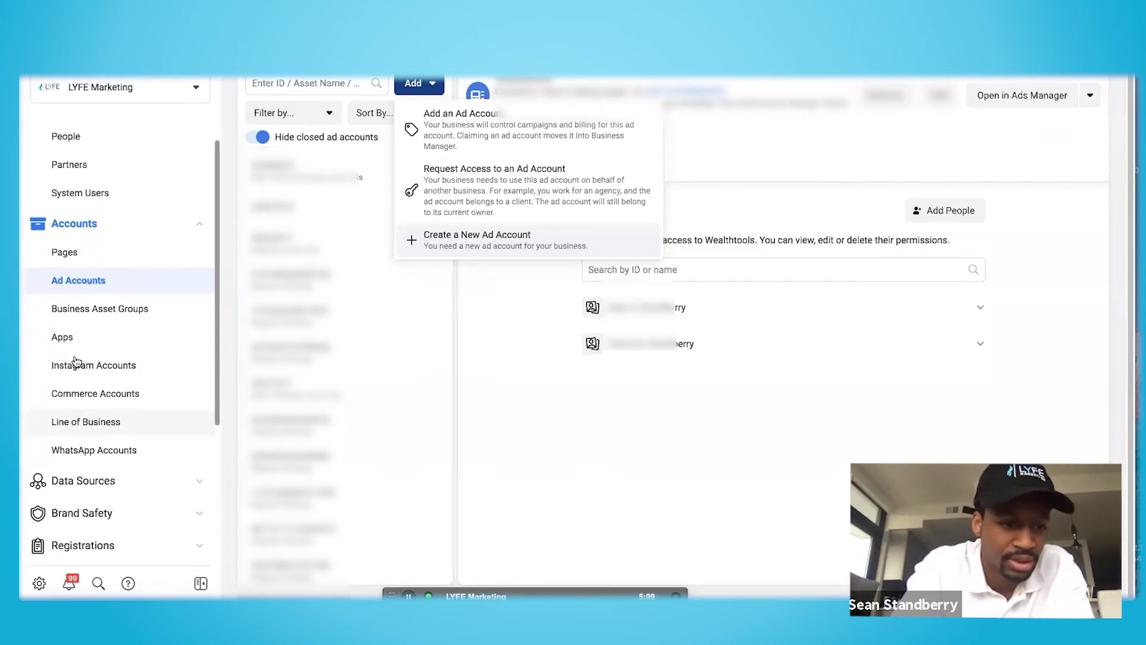
key("Escape")
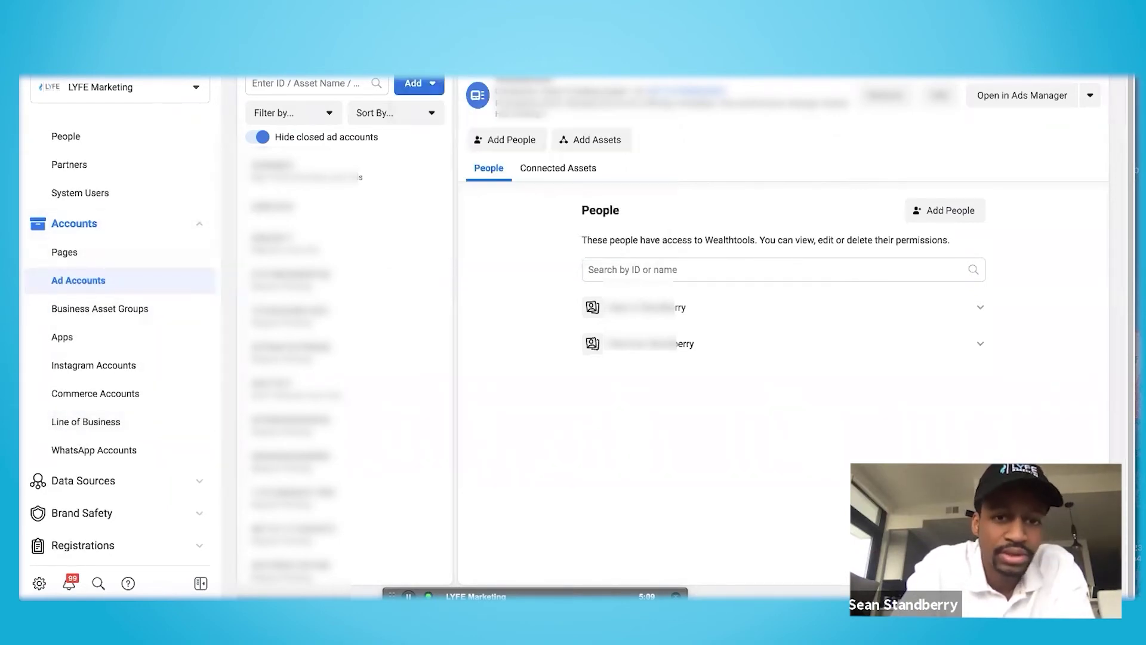
Filter the ad accounts by 'wealth' to show Wealthtools
left_click(319, 84)
type("wealth")
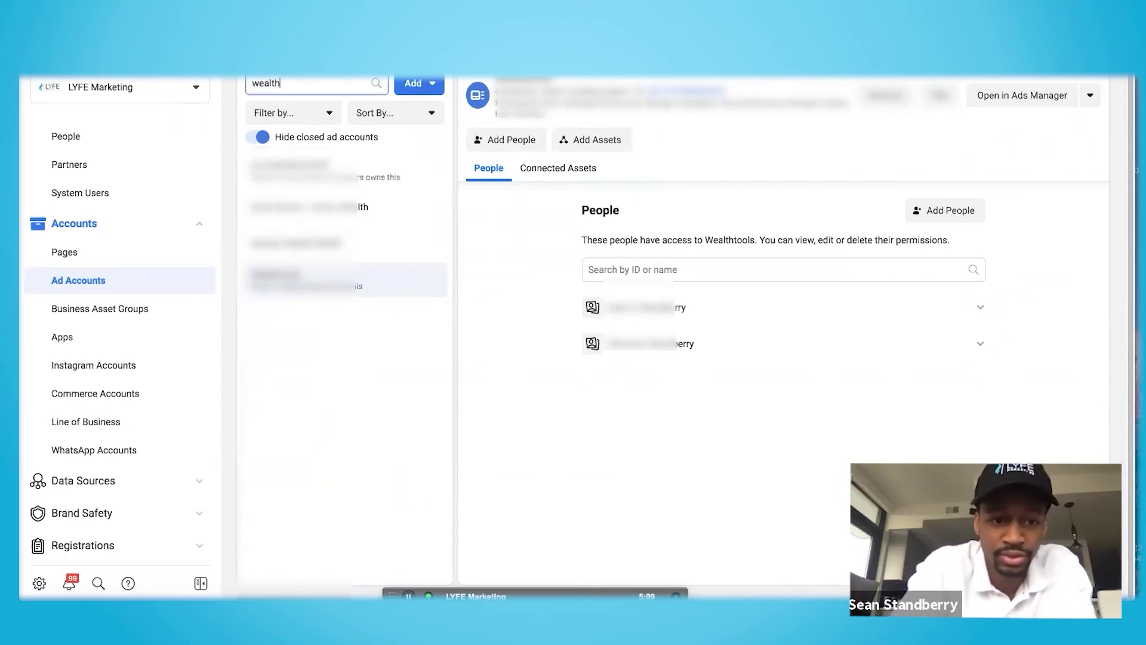
scroll(138, 314, "down", 3)
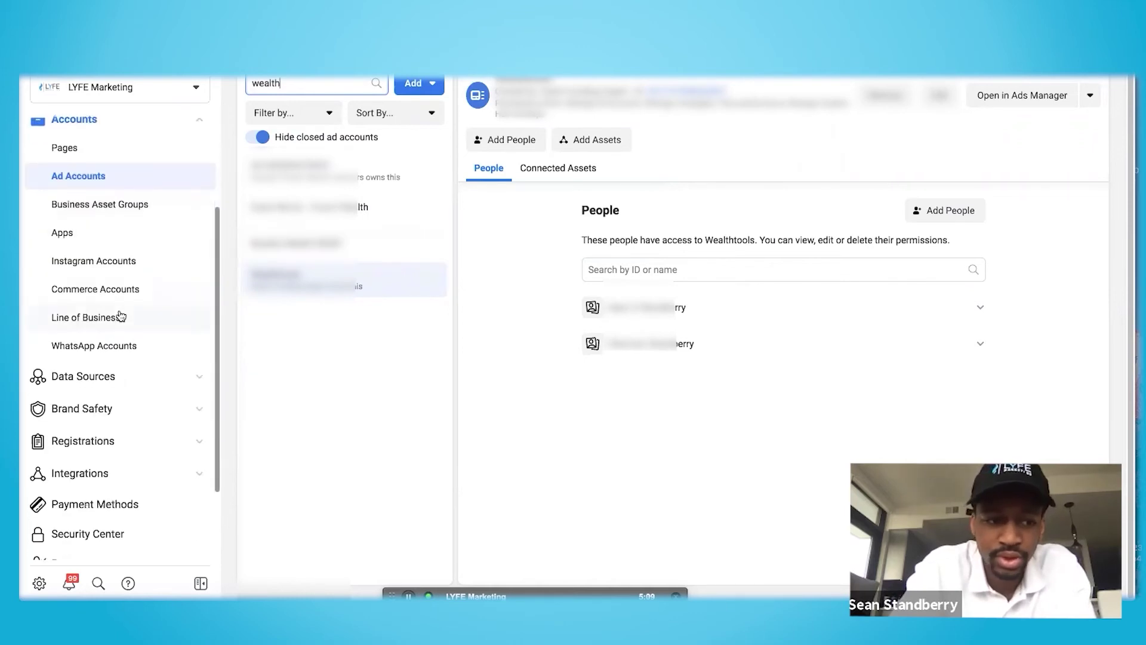
Expand the Data Sources group of assets in the sidebar
left_click(192, 376)
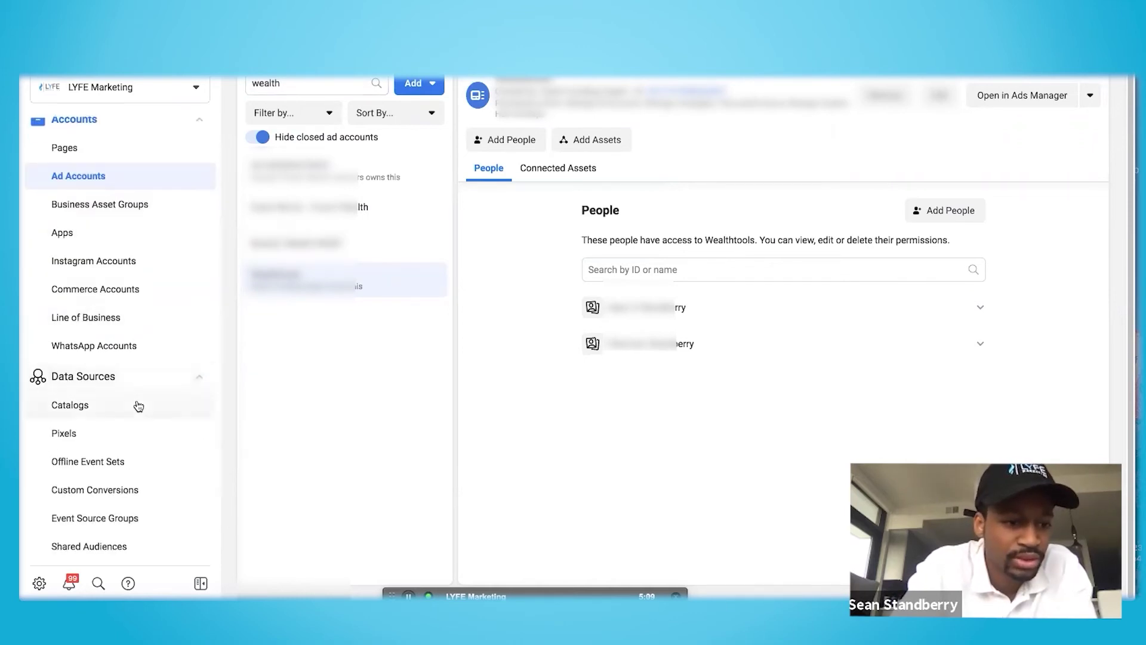
scroll(139, 406, "down", 1)
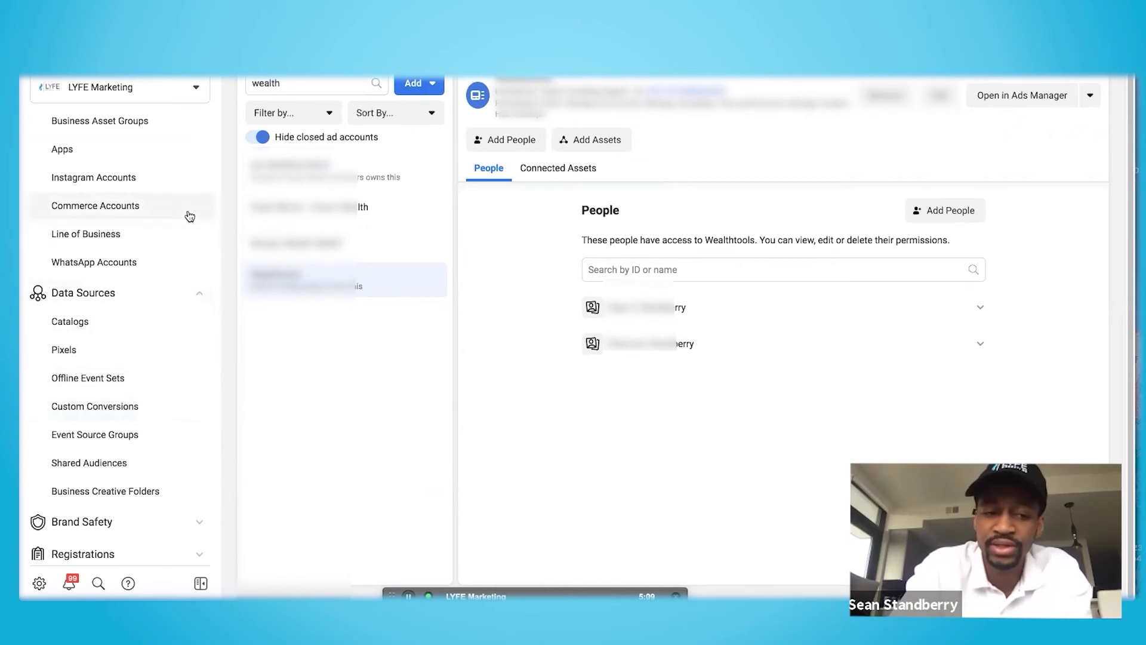
scroll(187, 215, "up", 3)
scroll(189, 217, "down", 1)
scroll(190, 216, "down", 1)
left_click(199, 315)
left_click(199, 315)
scroll(199, 210, "up", 3)
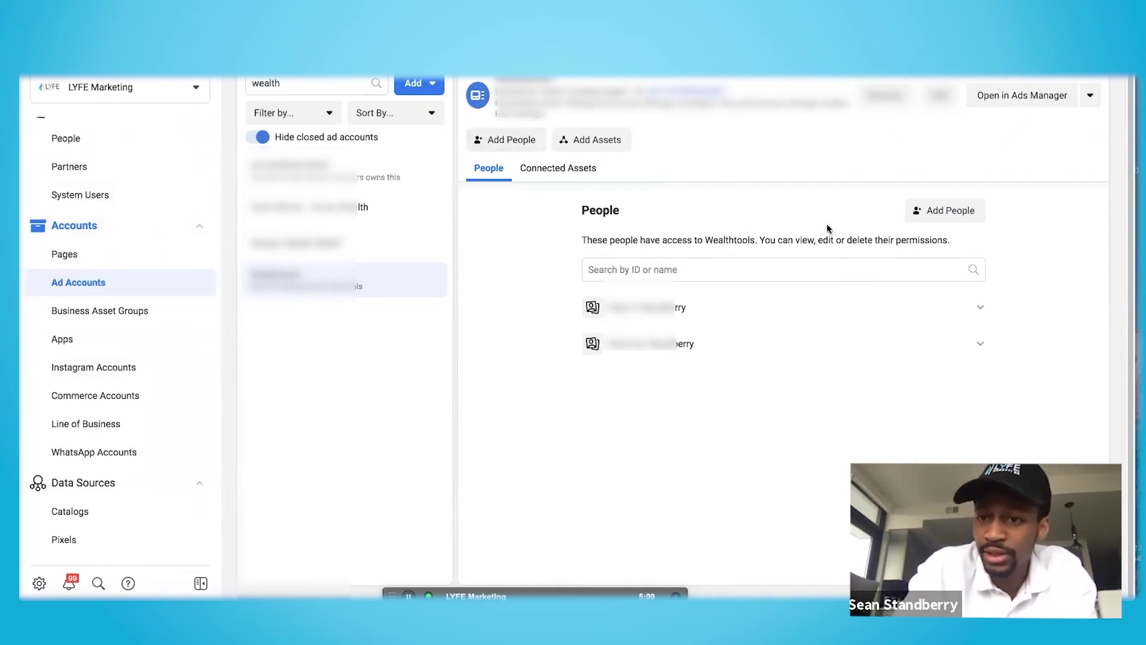
Open Wealthtools in Ads Manager, sort campaigns by Results, and glance at the top campaign
left_click(998, 96)
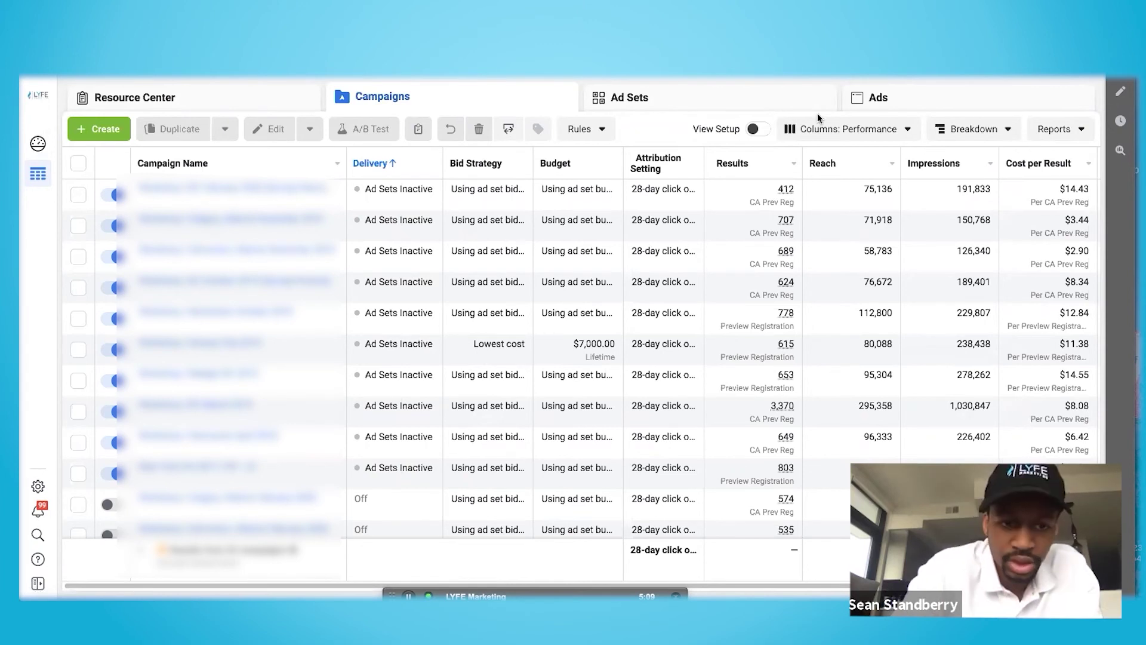
left_click(751, 163)
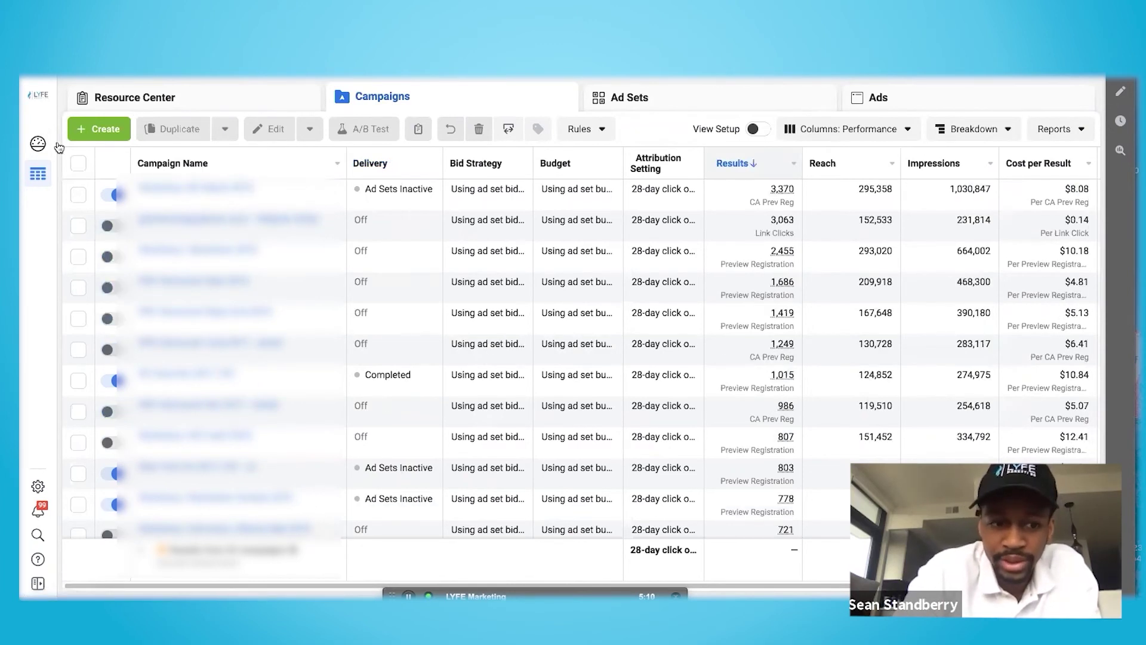
left_click(197, 190)
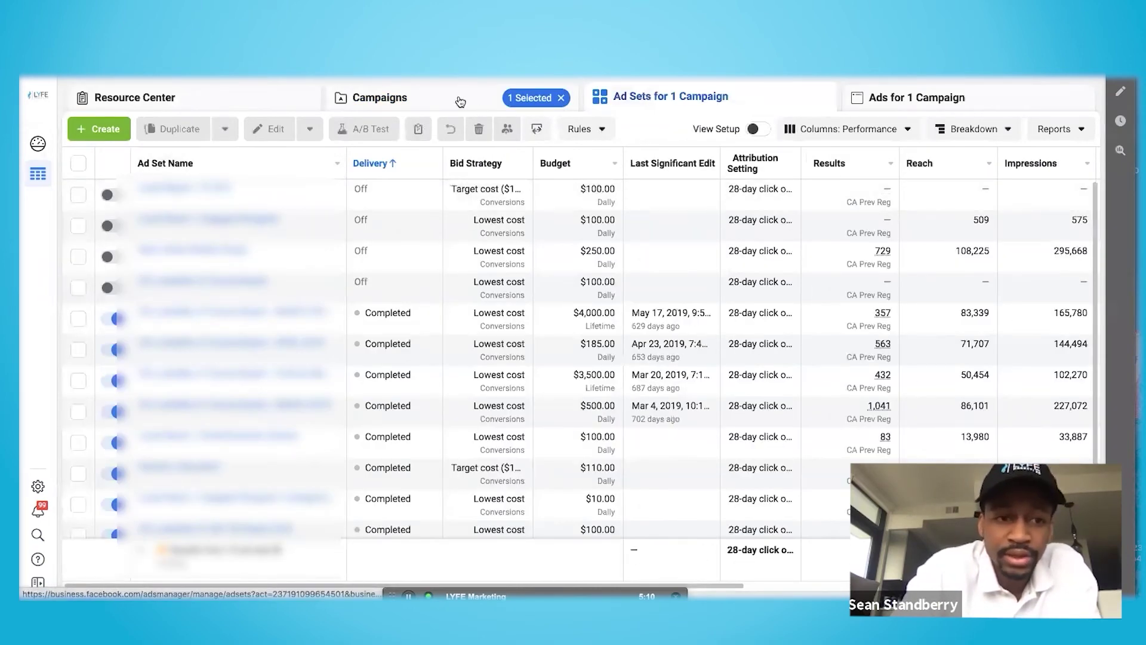
left_click(458, 102)
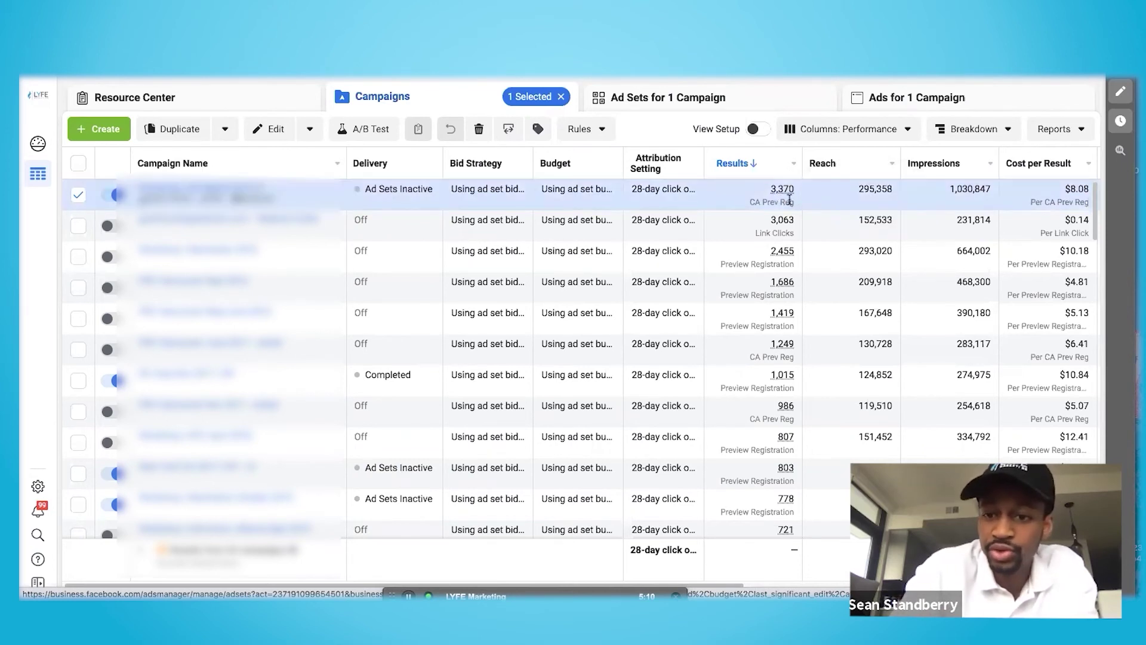
mouse_move(790, 188)
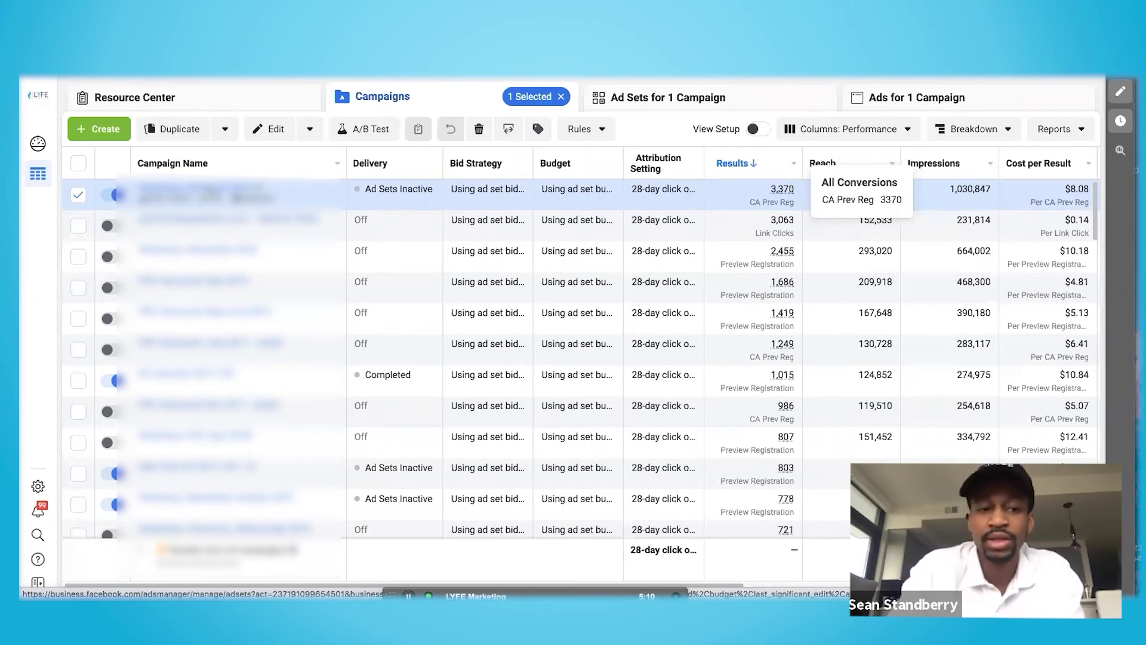
Browse the top campaign's ad sets and open the ads of the $185.00 ad set
left_click(206, 194)
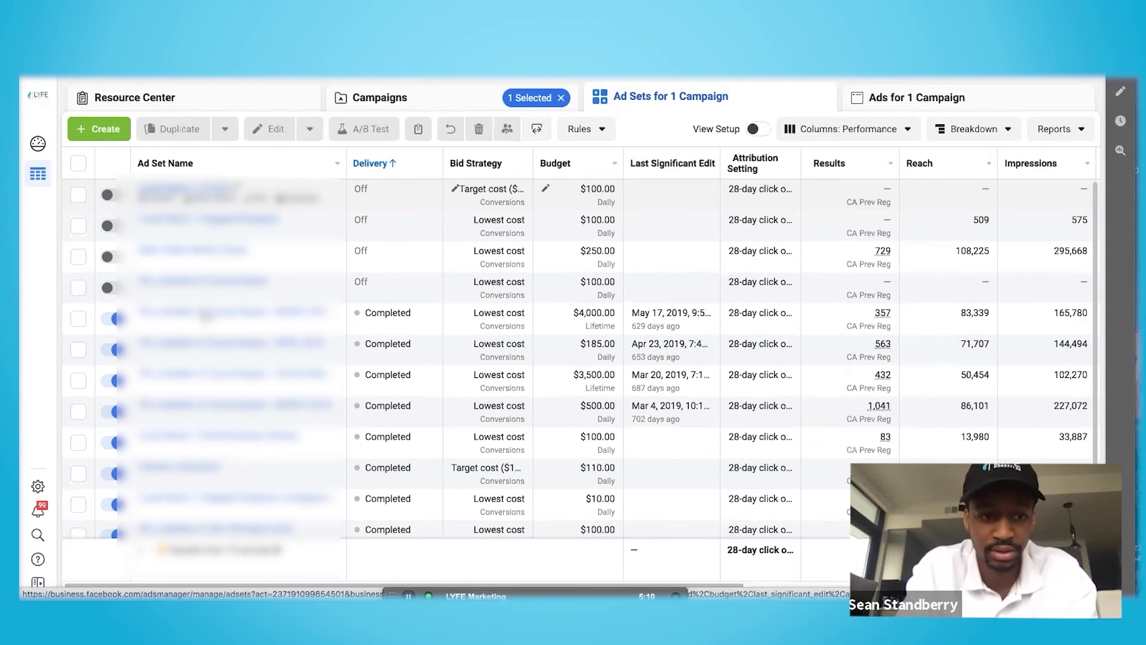
scroll(207, 313, "down", 2)
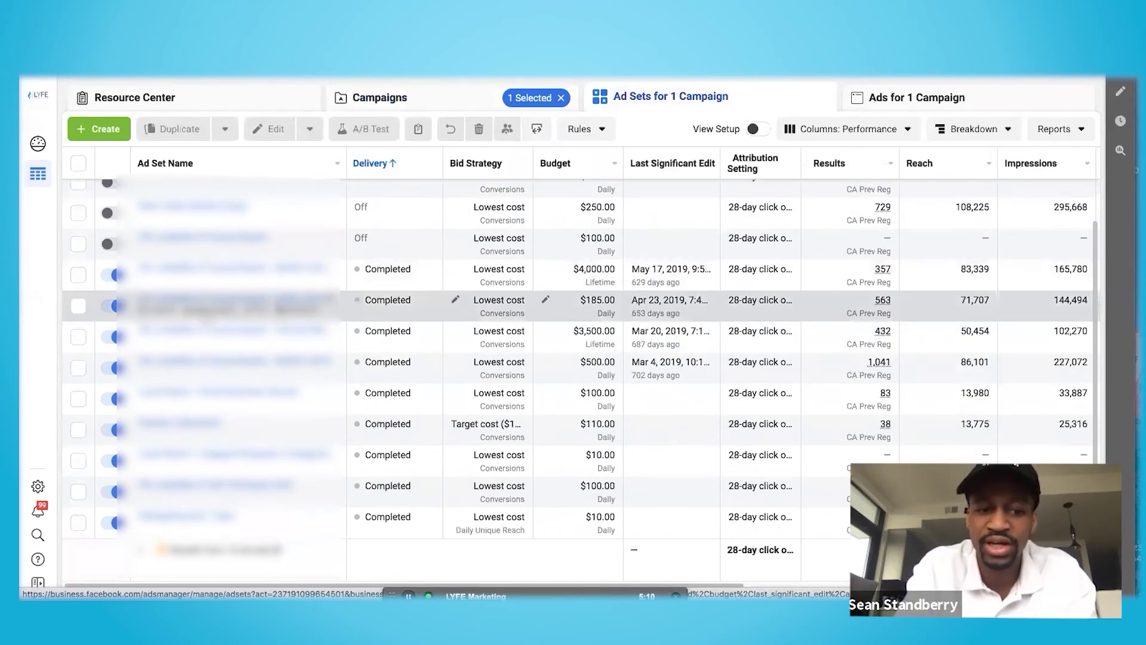
scroll(340, 292, "up", 2)
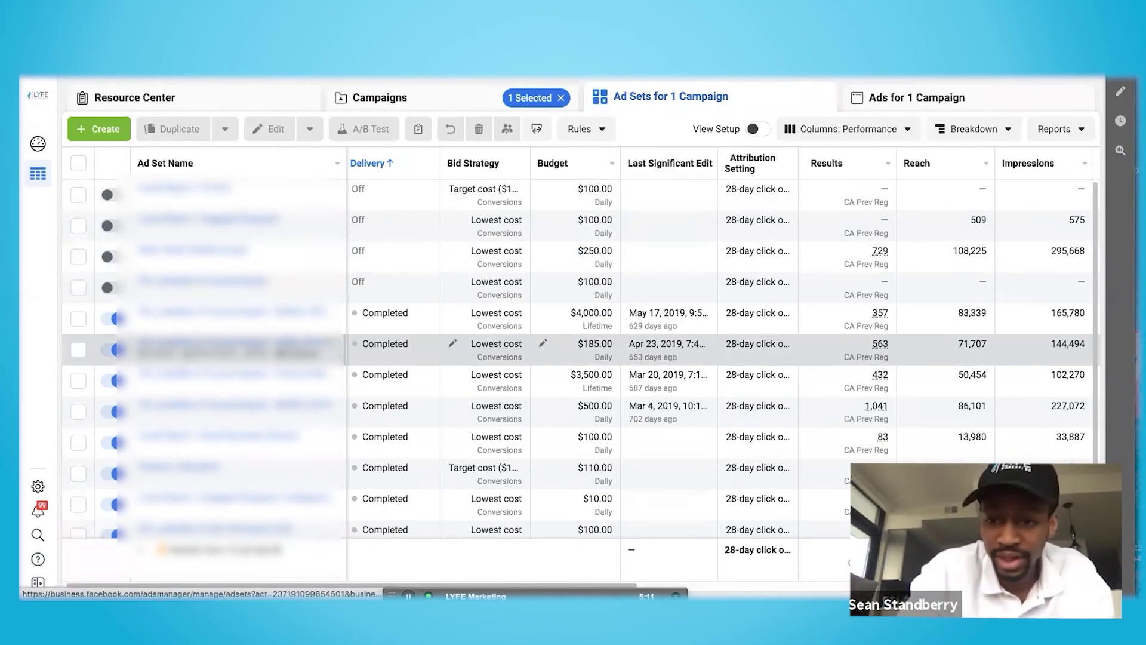
left_click(292, 348)
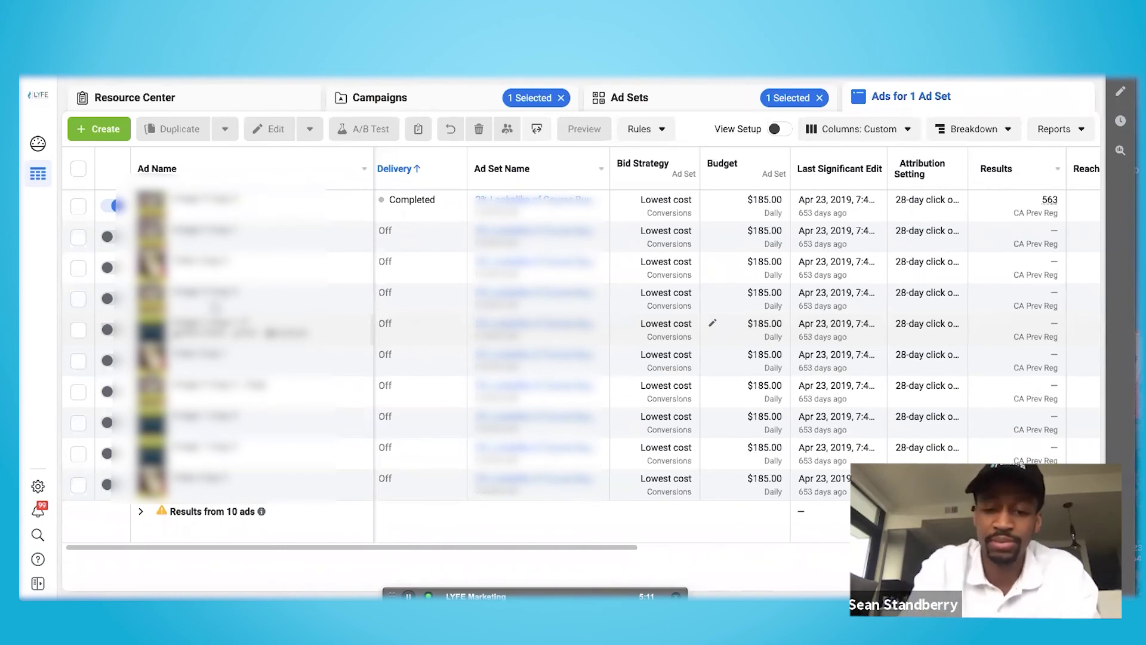
Return from the $185.00 ad set's ads to the campaign's 13 ad sets
left_click(636, 96)
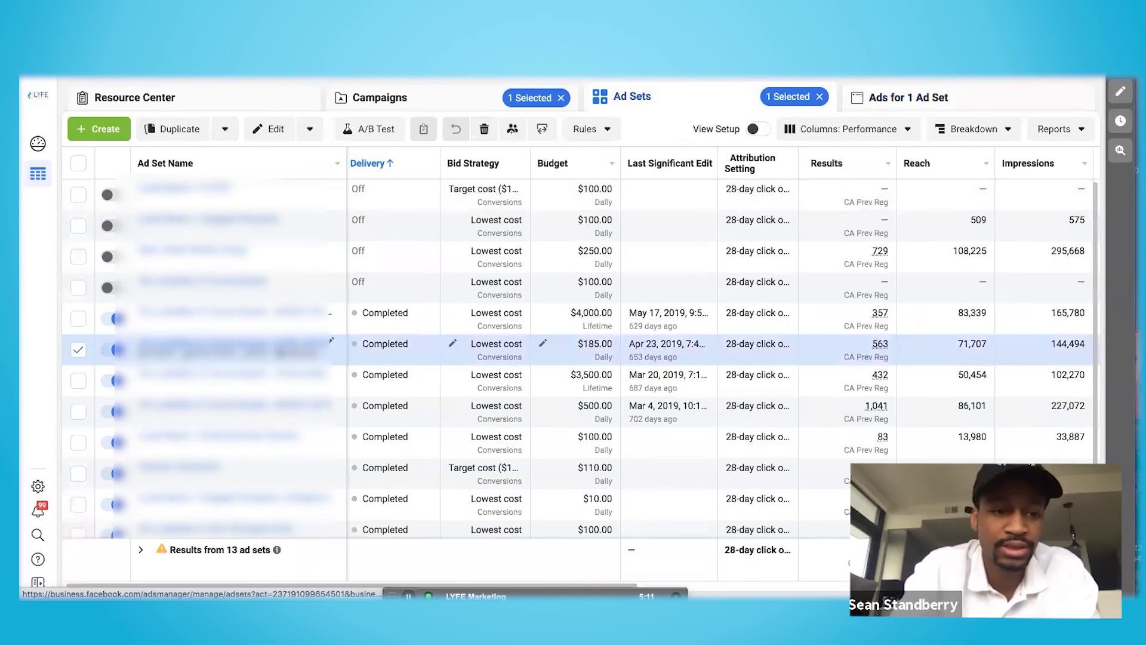
scroll(299, 347, "down", 2)
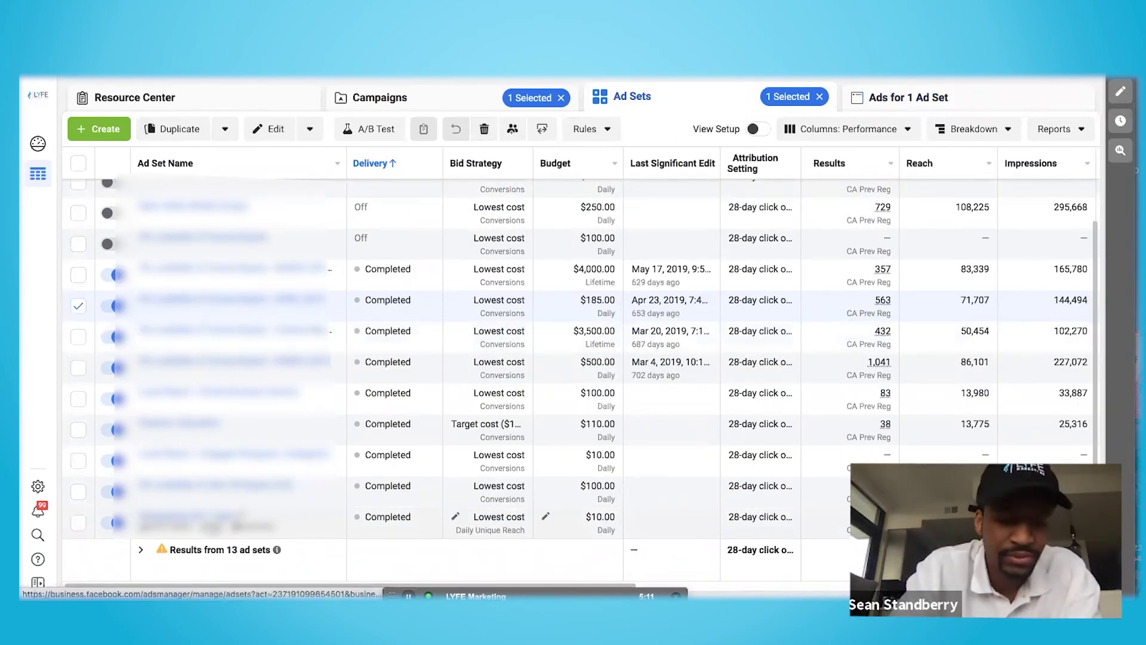
Edit the $10.00 ad set to view its Retargeting last 7 days audience excluding Registrations
left_click(213, 526)
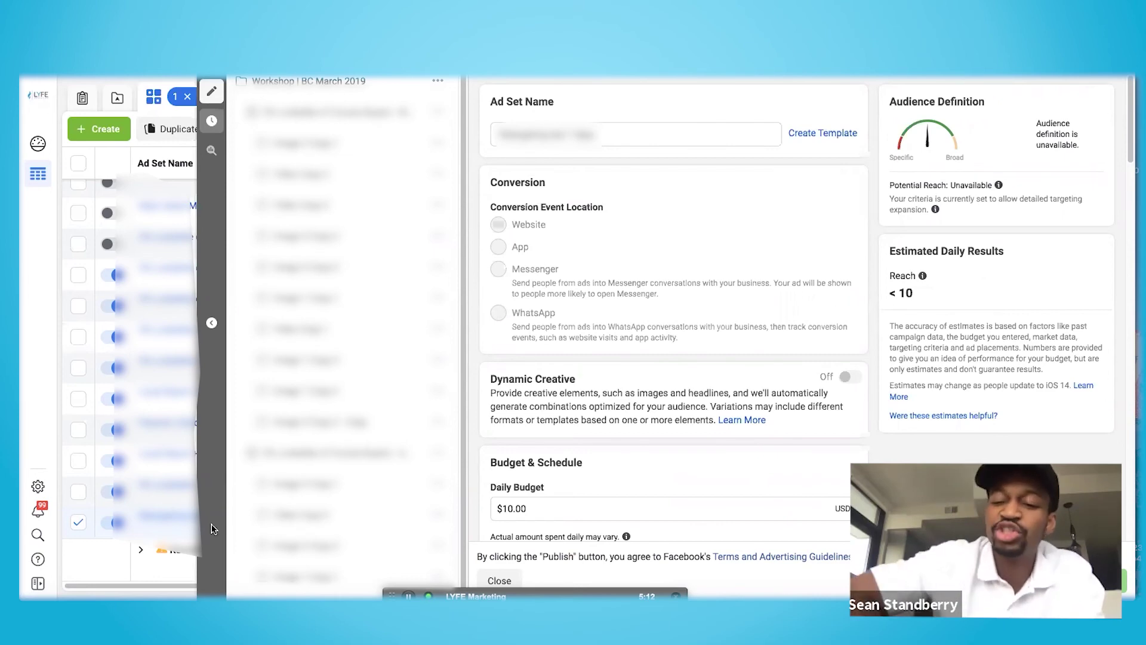
scroll(669, 291, "down", 3)
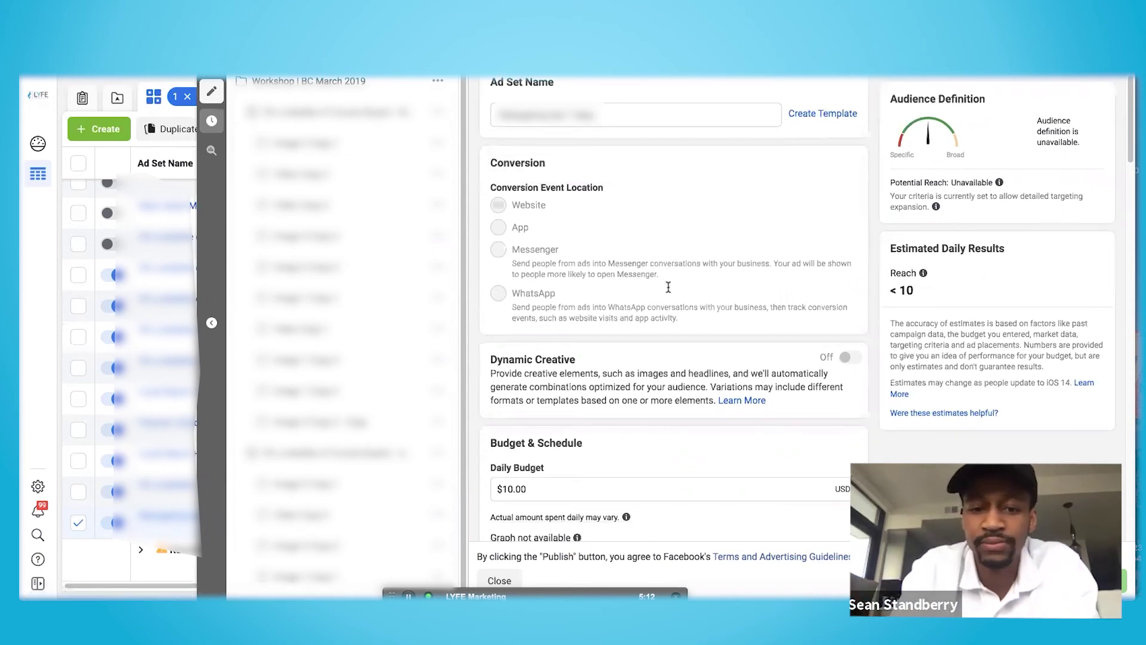
scroll(668, 290, "down", 5)
scroll(668, 290, "down", 5)
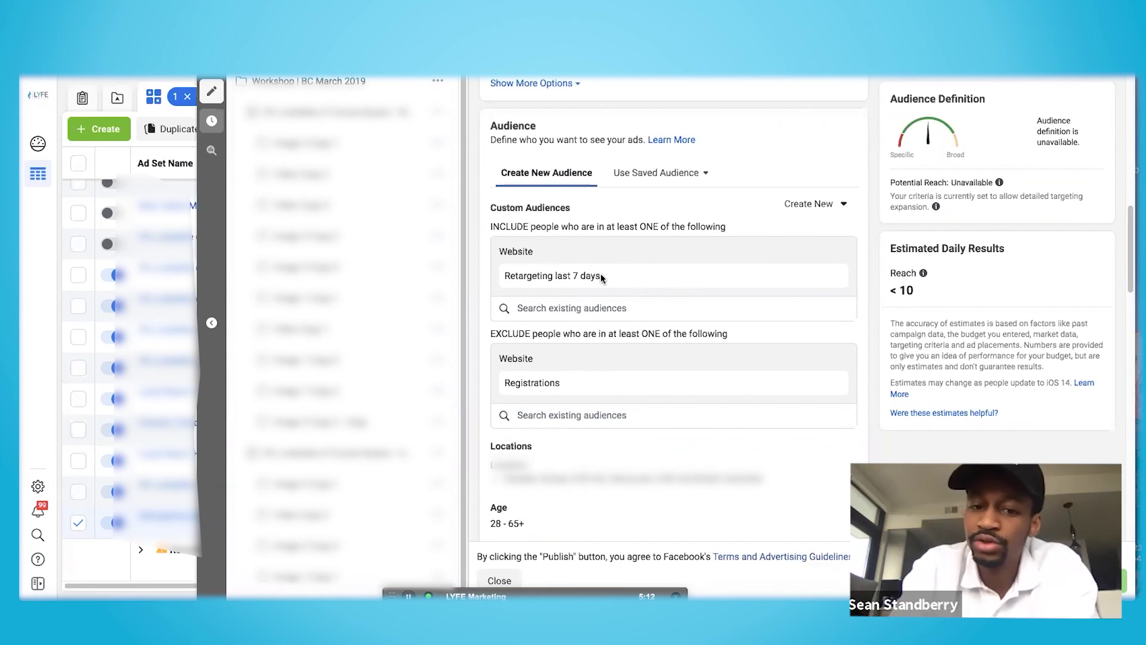
mouse_move(580, 273)
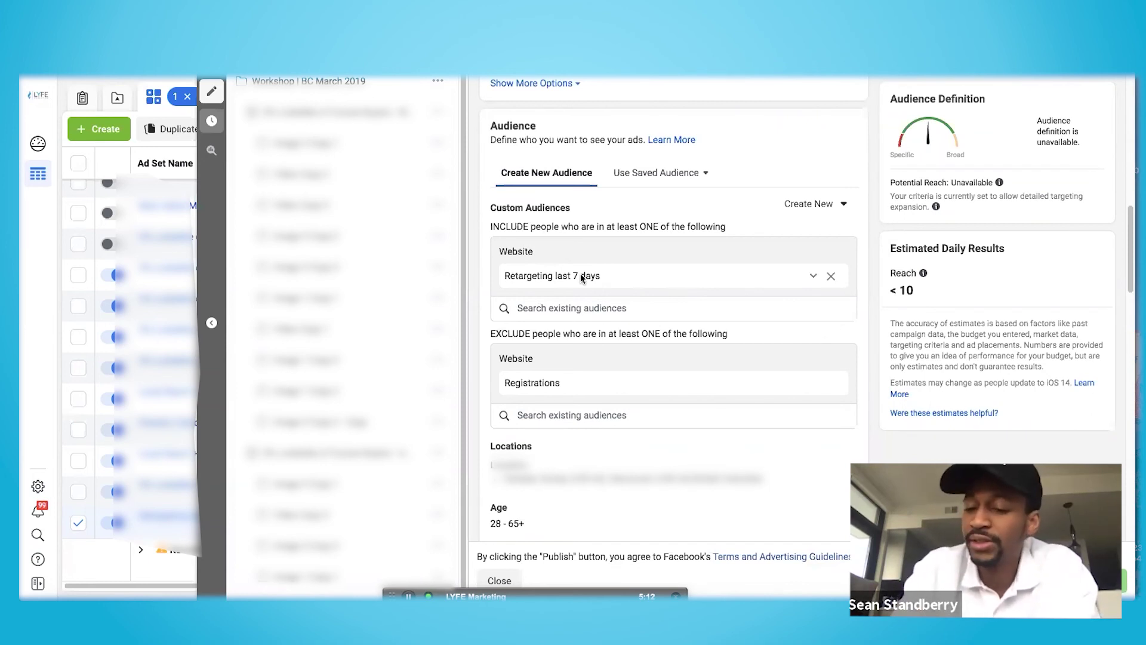
mouse_move(543, 369)
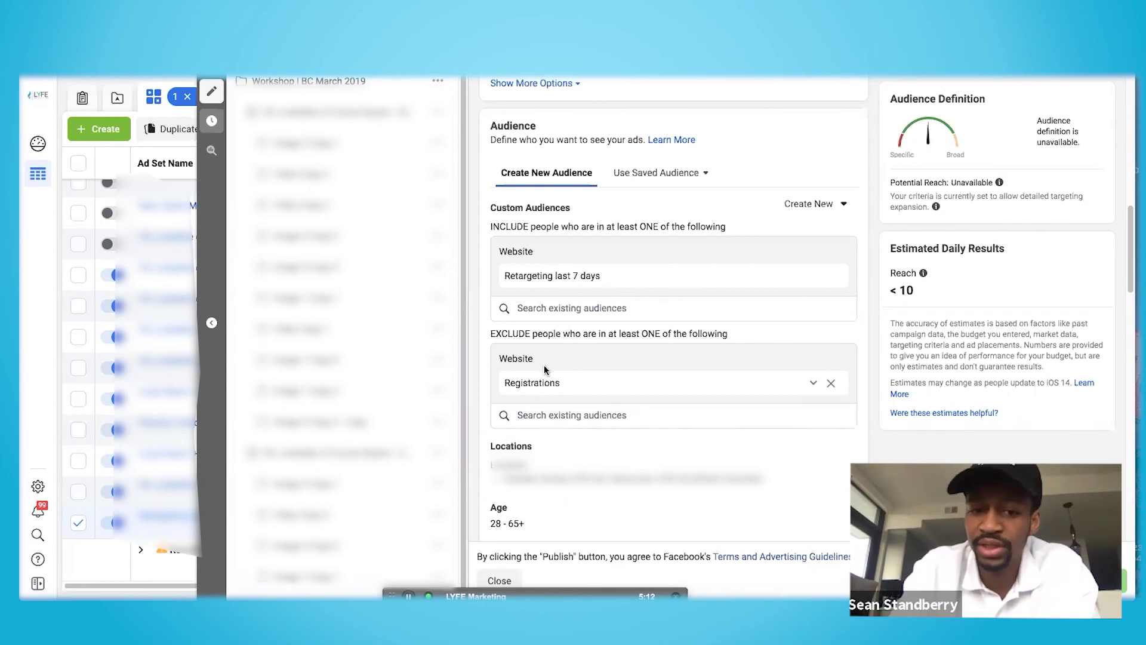